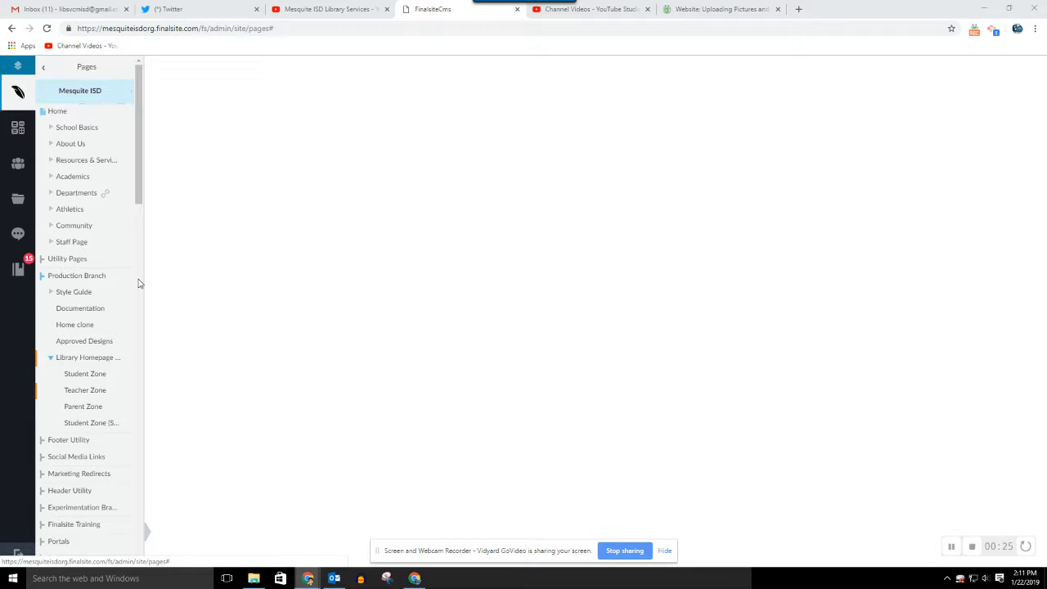
Step: Open the Library Homepage Template page under Production Branch and look through its content down to the calendar and slideshow
click(18, 269)
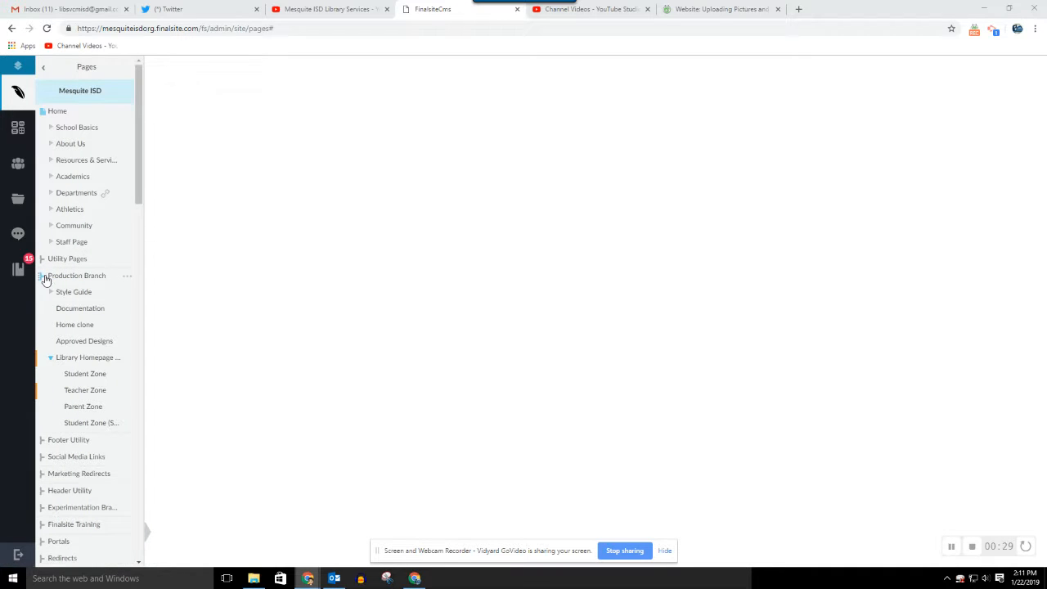
click(42, 277)
click(43, 277)
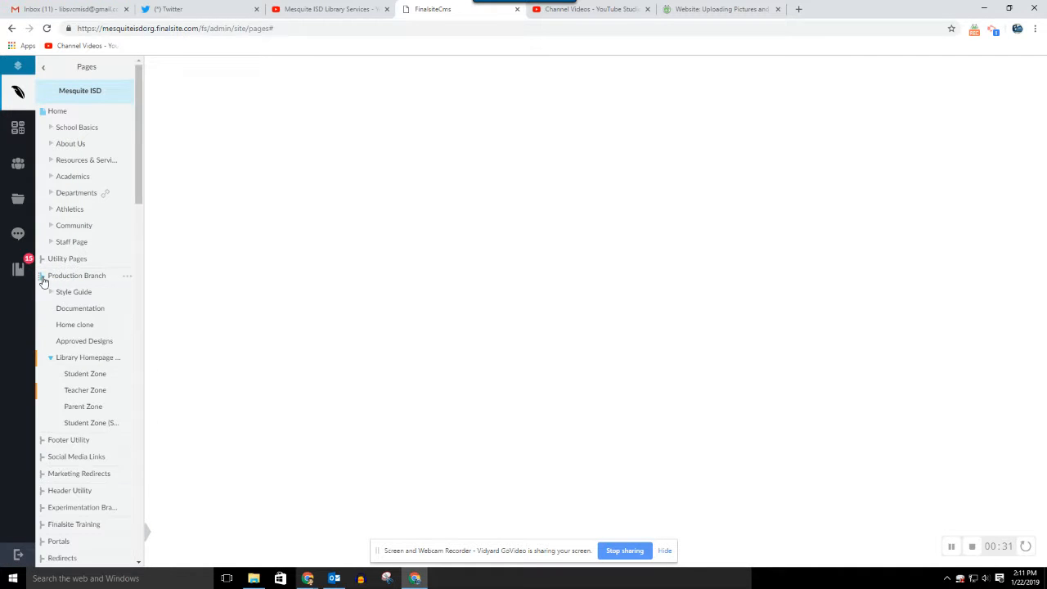
click(81, 360)
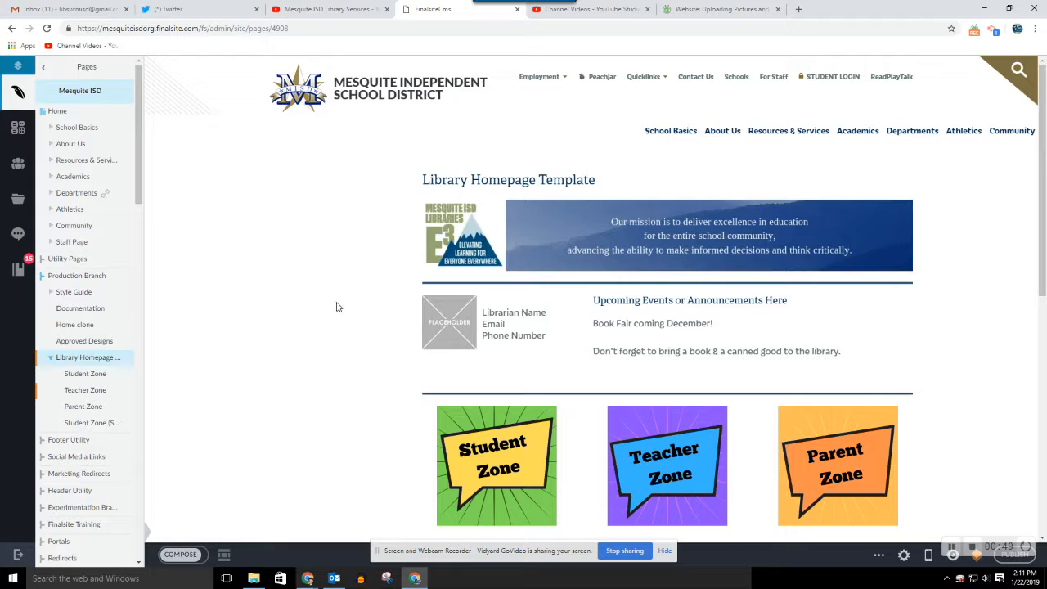
scroll(339, 306, down, 2)
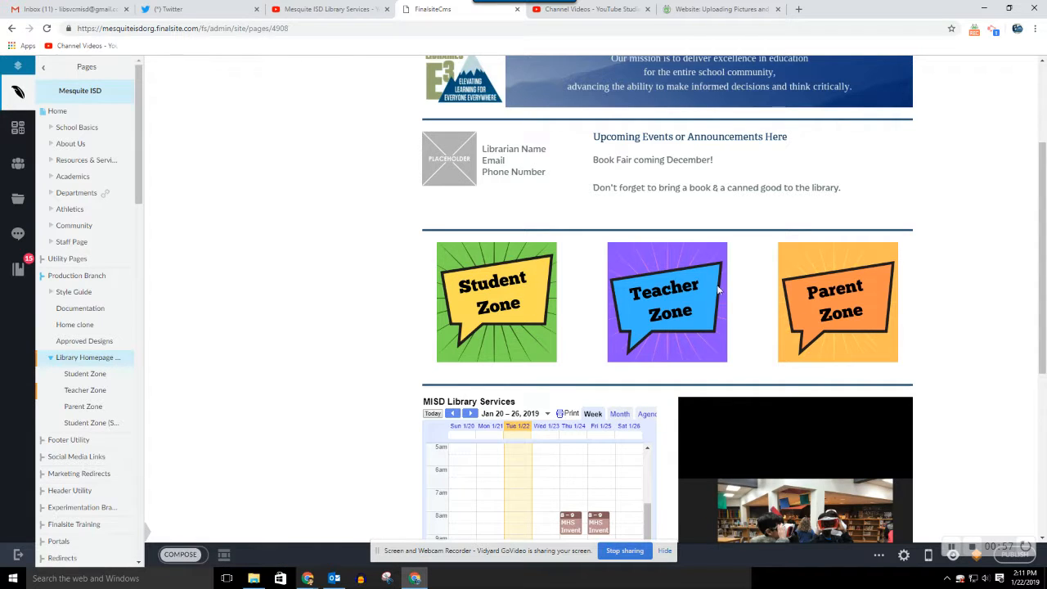
scroll(391, 212, down, 4)
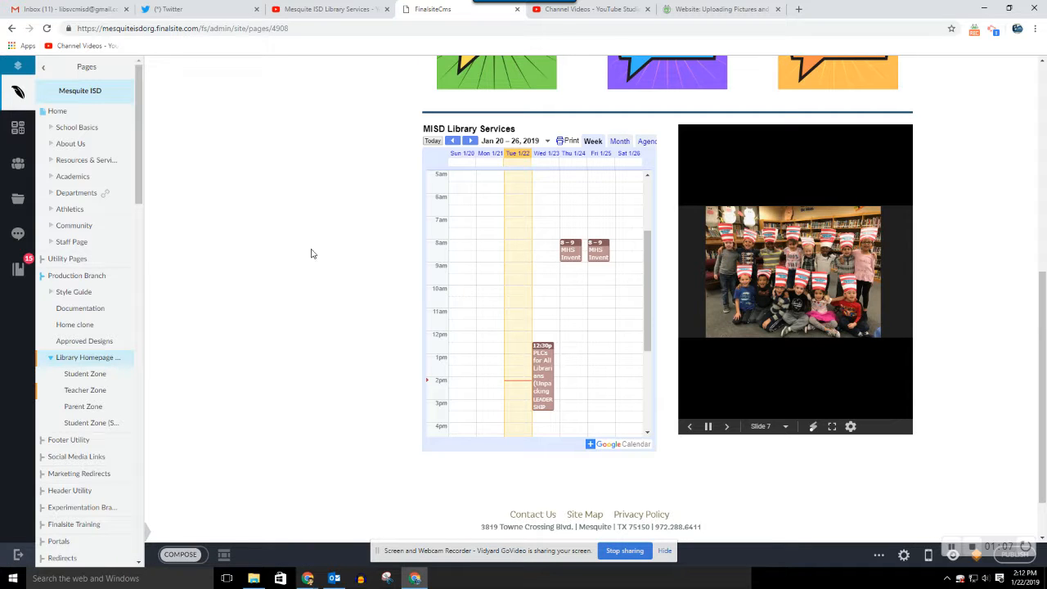
scroll(354, 280, up, 5)
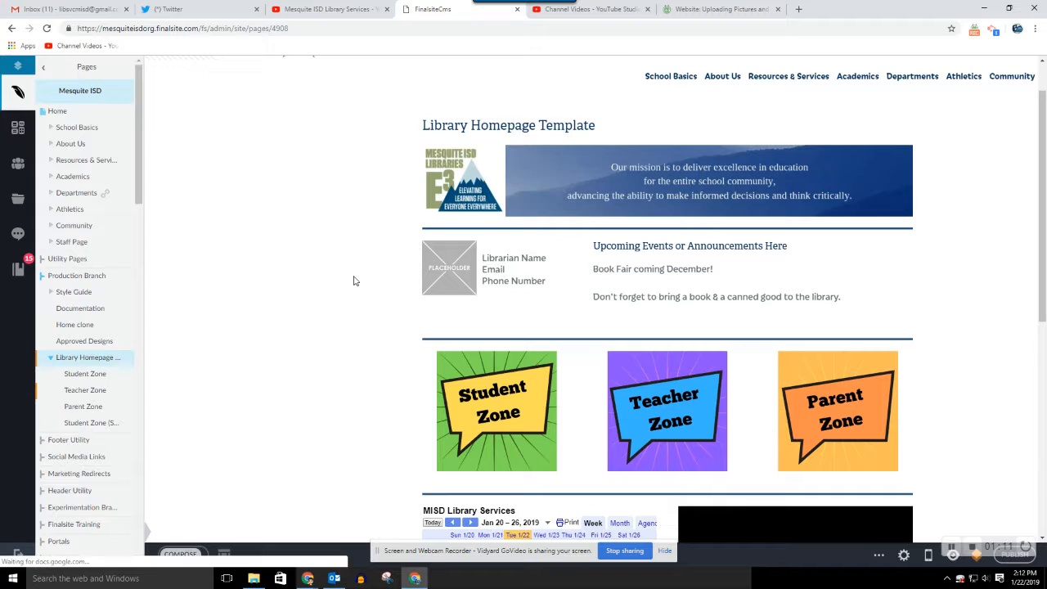
Step: Start a clone of the Library Homepage Template page named Campus Library Home with the URL campus-library-home
click(127, 361)
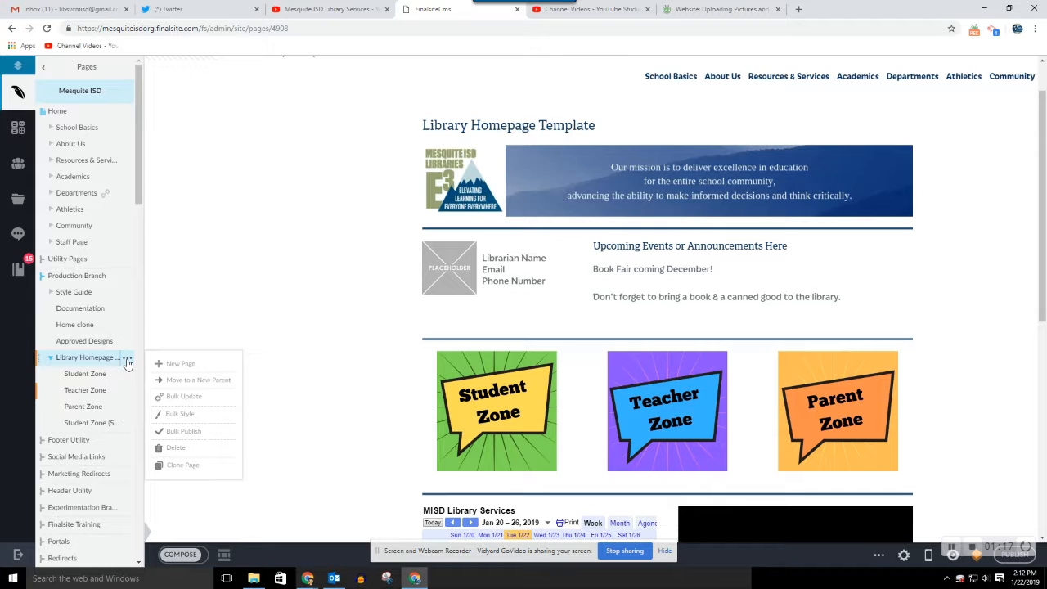
click(180, 466)
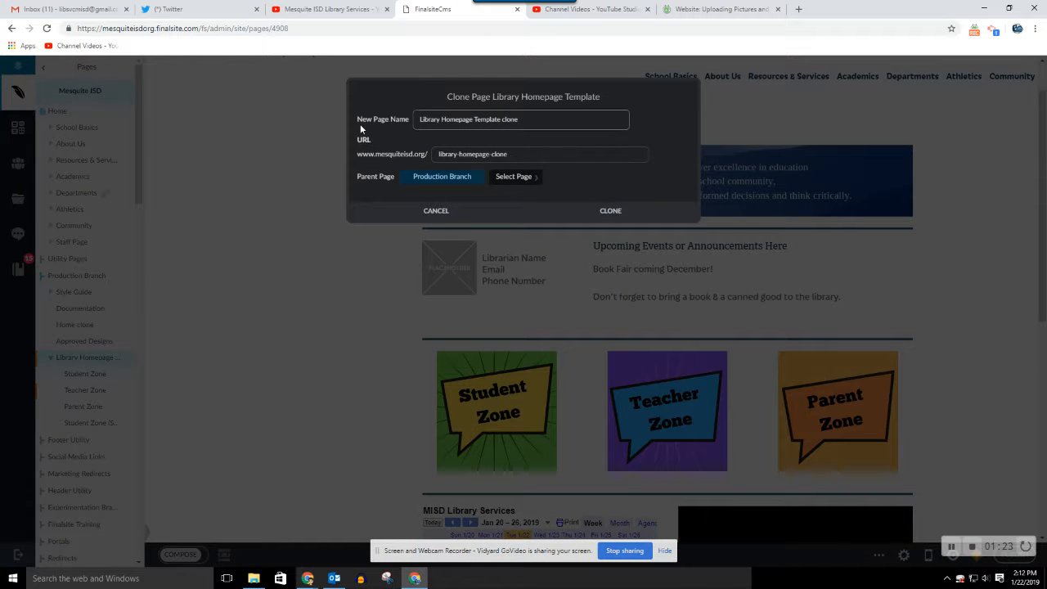
drag(518, 122, 404, 125)
text(Campus Library Home)
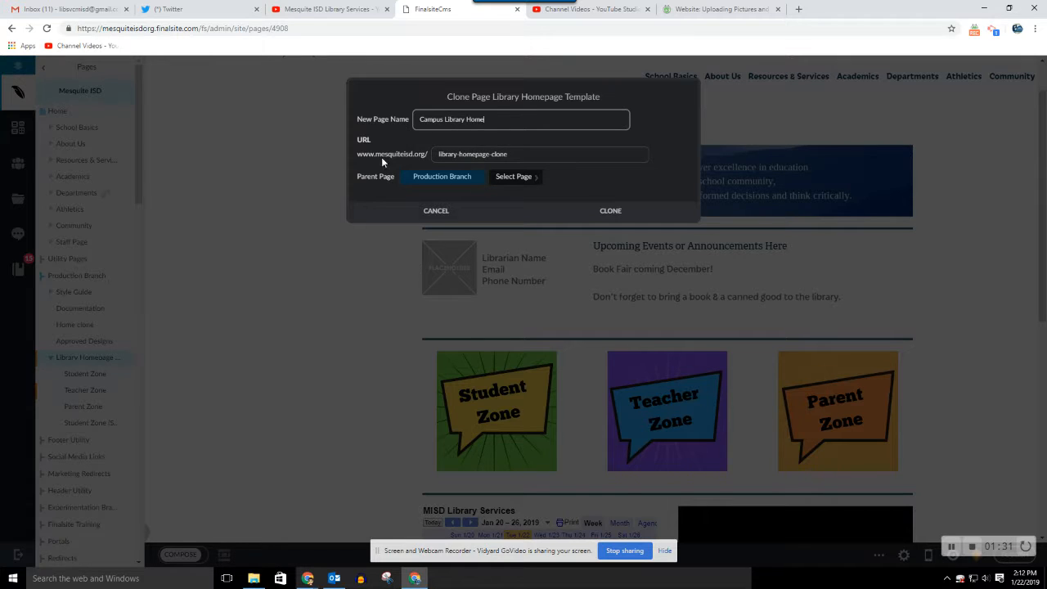
drag(519, 156, 425, 154)
text(campus-librar)
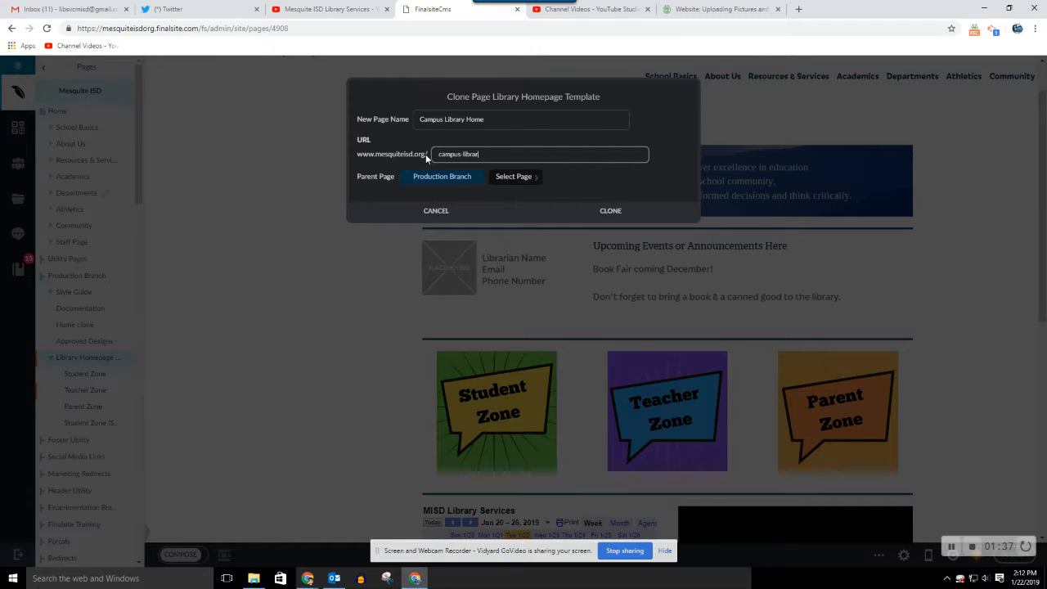
text(y-home)
Step: Set the clone's parent page to the Home page of Achziger Elementary School
click(524, 187)
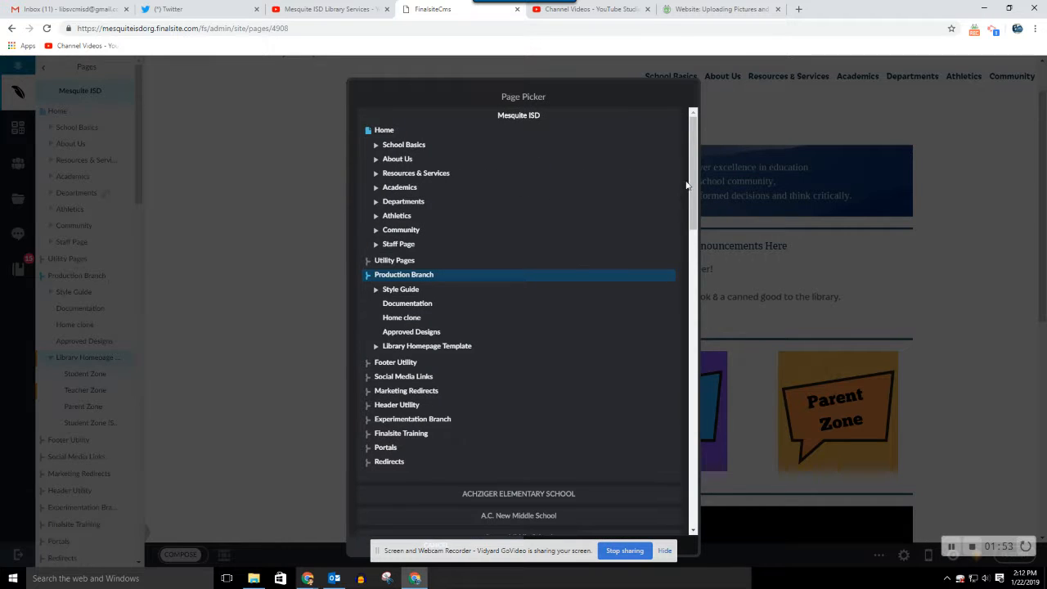
drag(692, 187, 701, 232)
scroll(655, 233, down, 2)
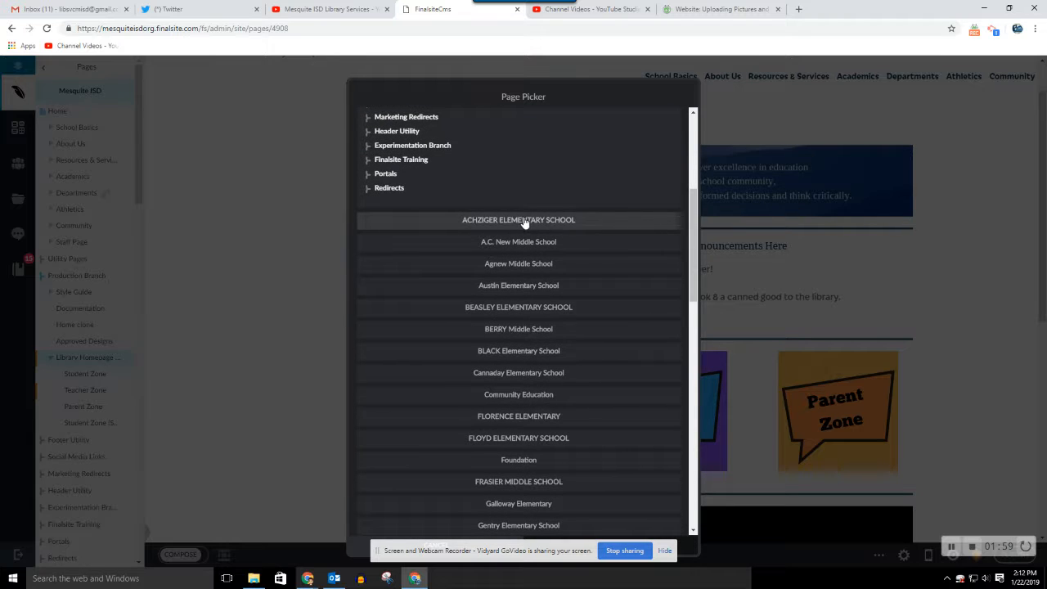
click(488, 225)
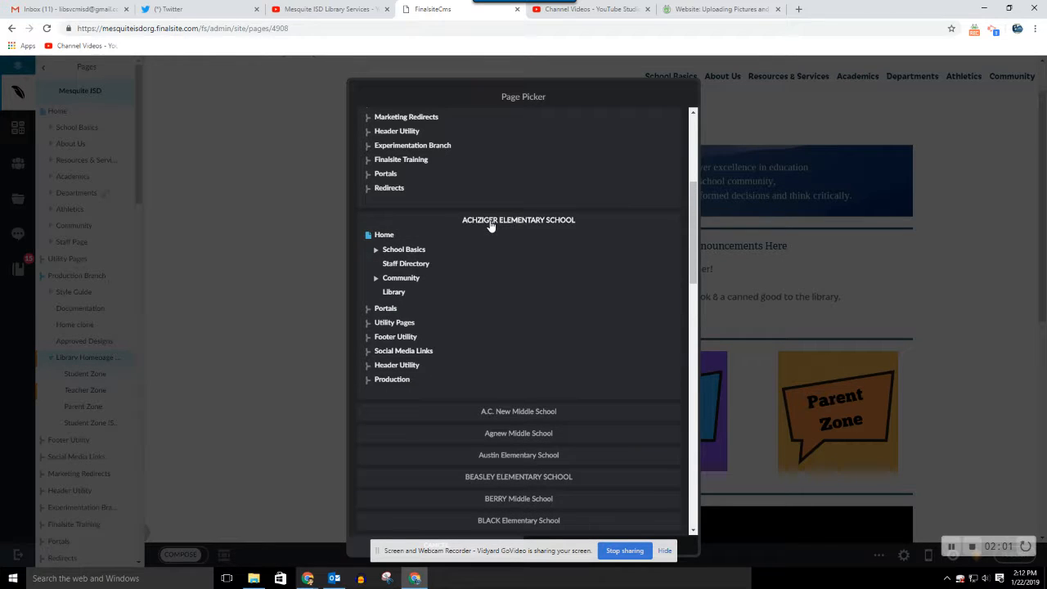
click(385, 237)
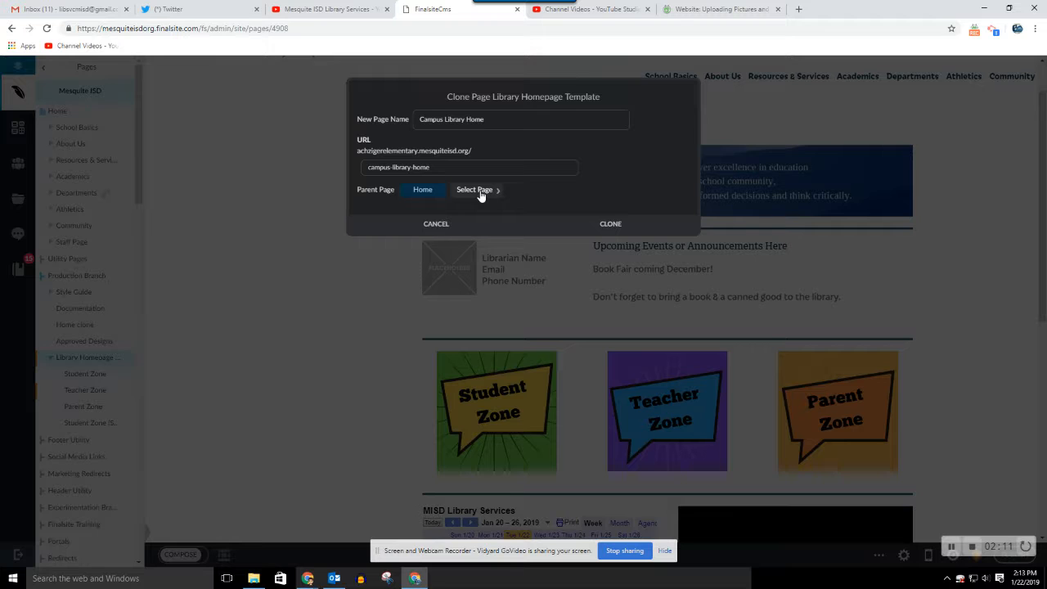
Step: Set the clone's parent page to Library Homepage Template under Mesquite ISD's Production Branch and create the clone
click(481, 193)
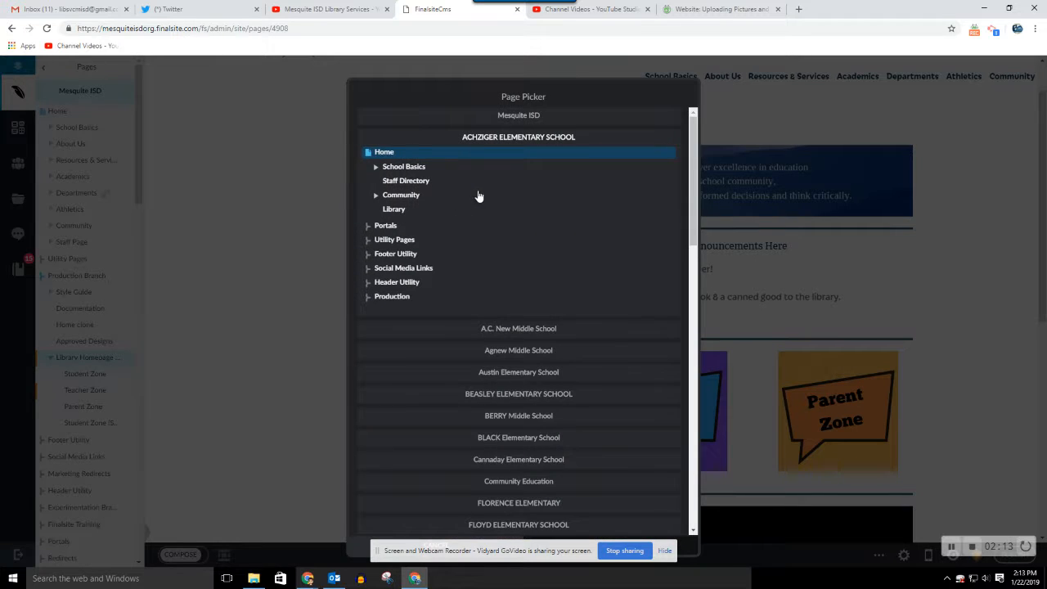
click(551, 115)
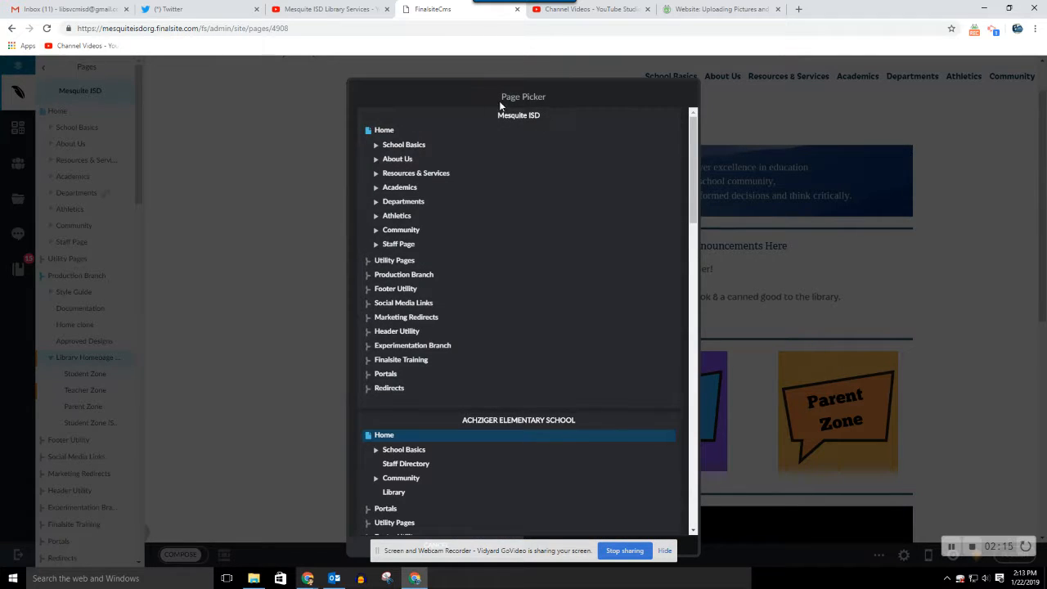
click(367, 275)
click(401, 347)
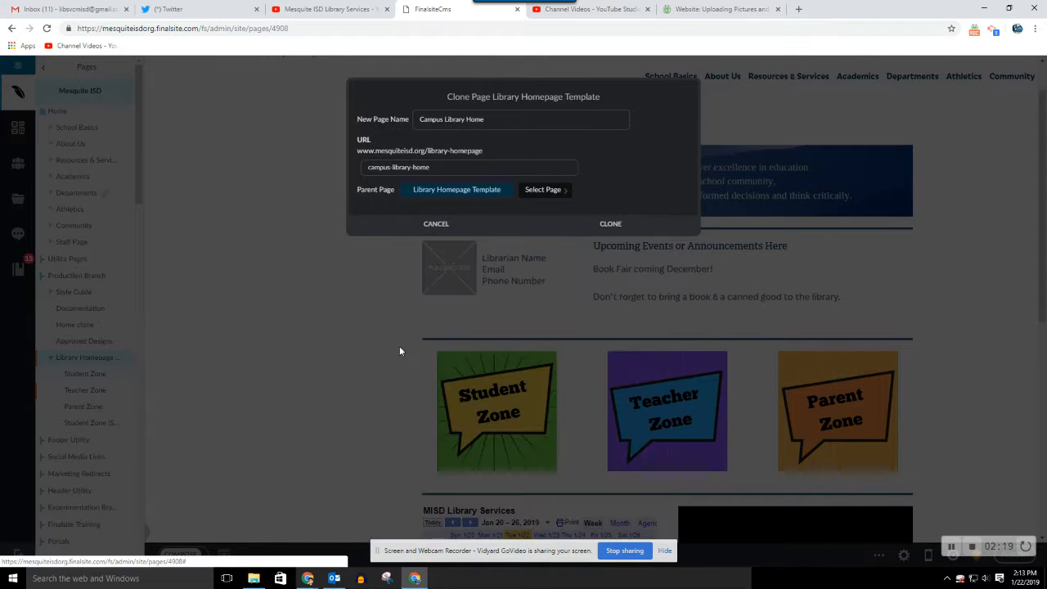
click(613, 225)
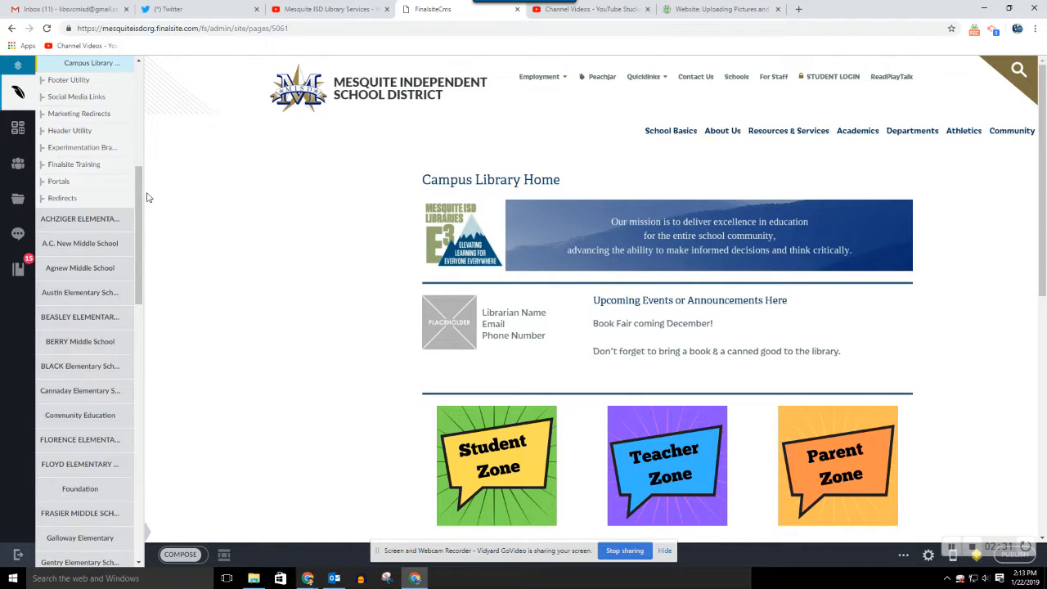
drag(137, 199, 150, 131)
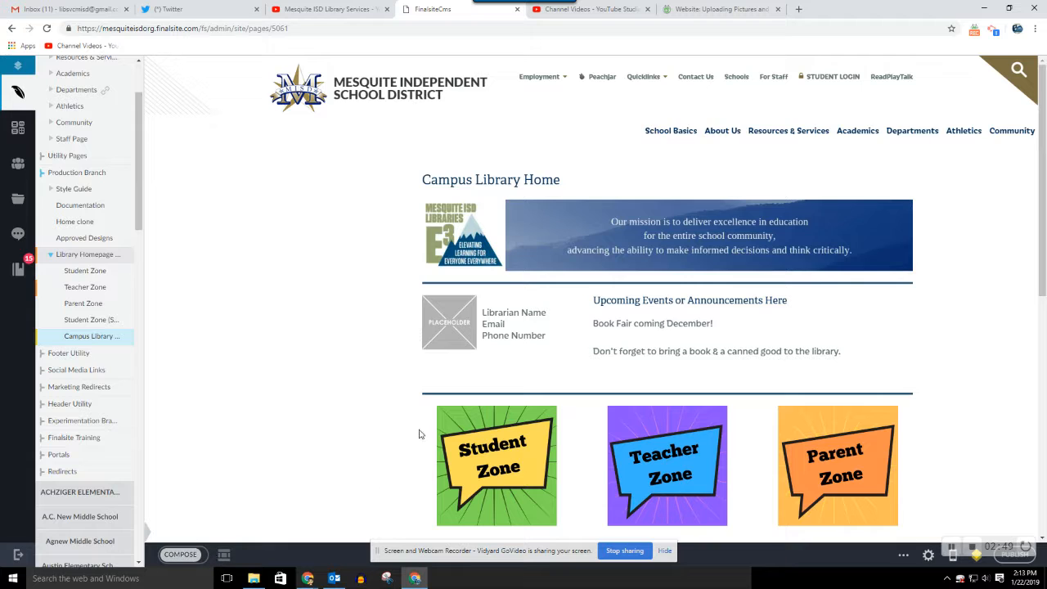
Step: Review the Campus Library Home page's general, linked, SEO, nav info and access control settings, and save them
click(904, 556)
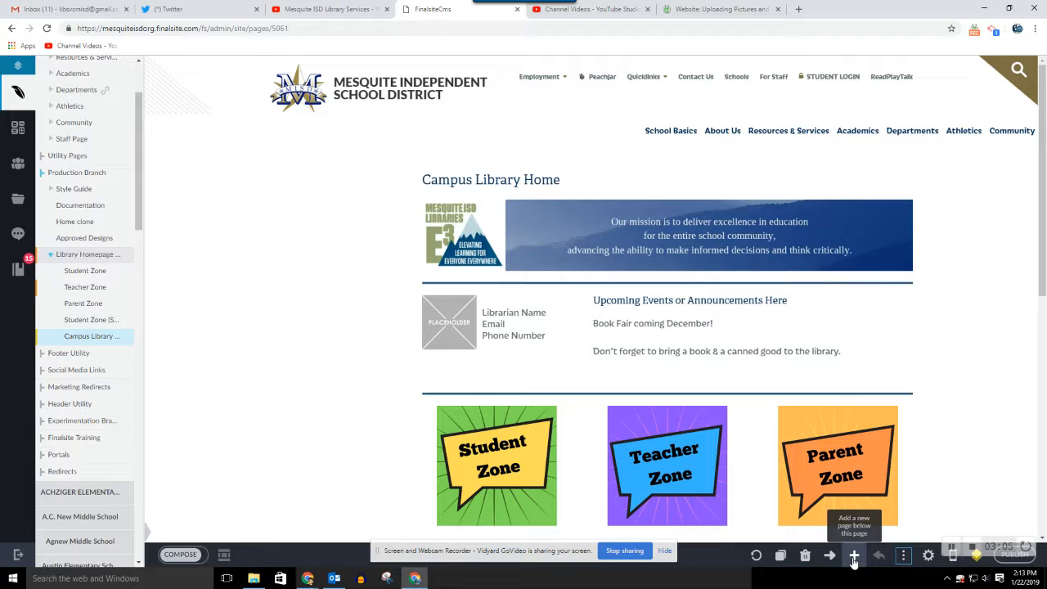
click(928, 556)
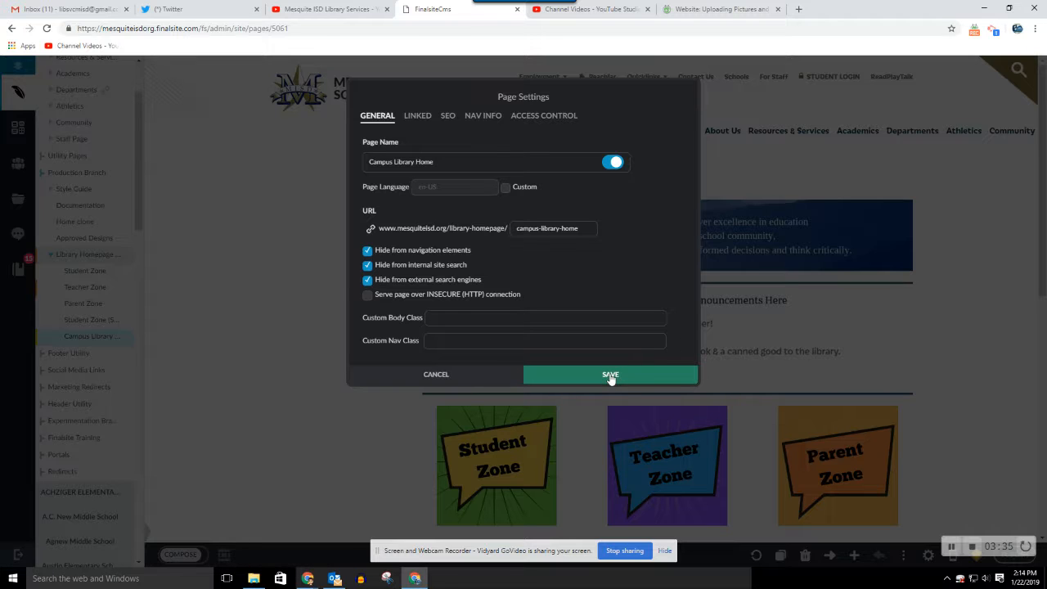
click(418, 116)
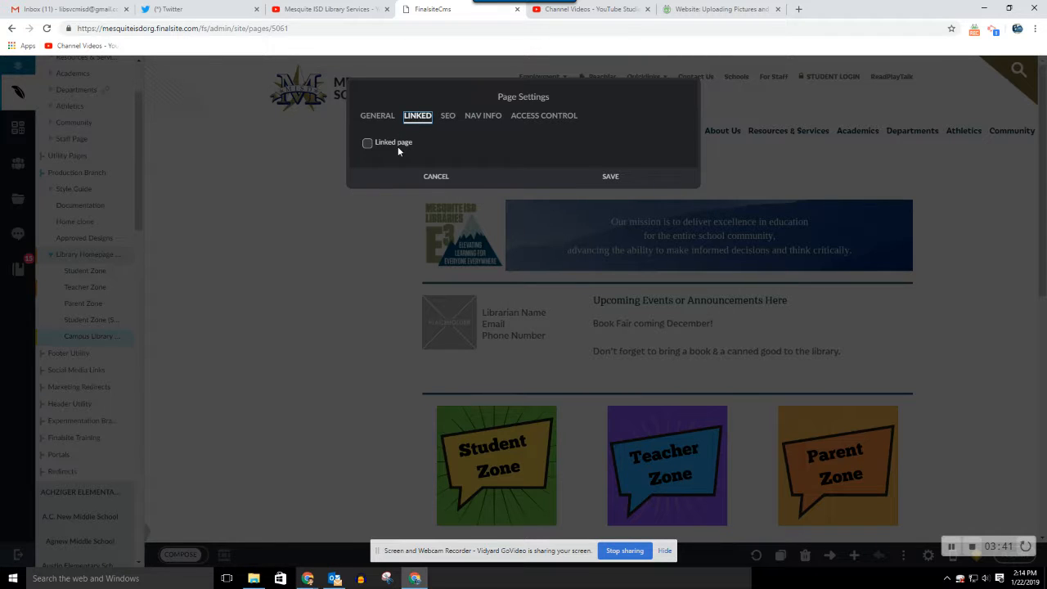
click(448, 117)
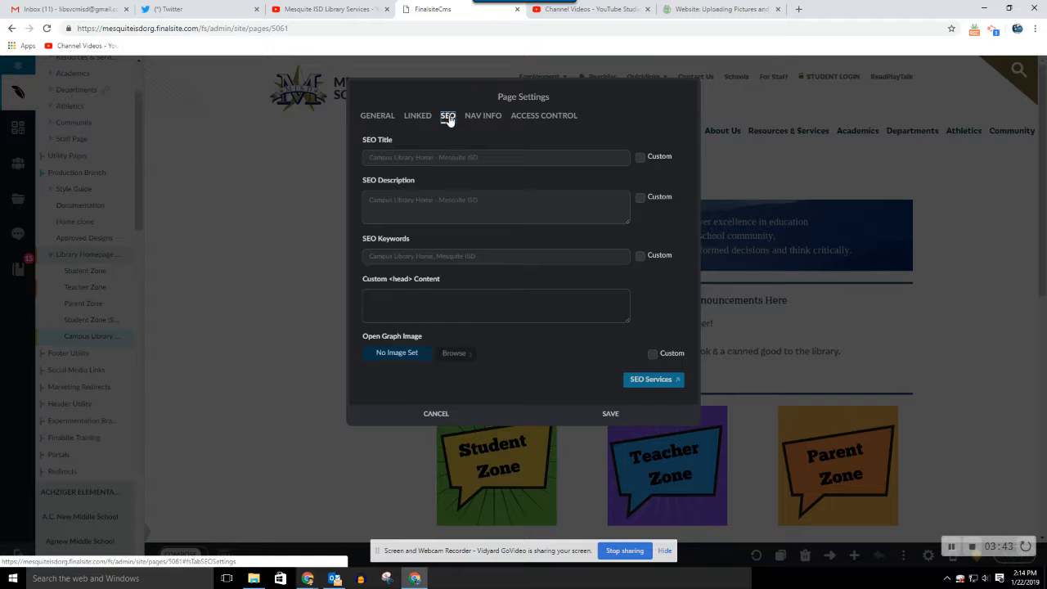
click(483, 118)
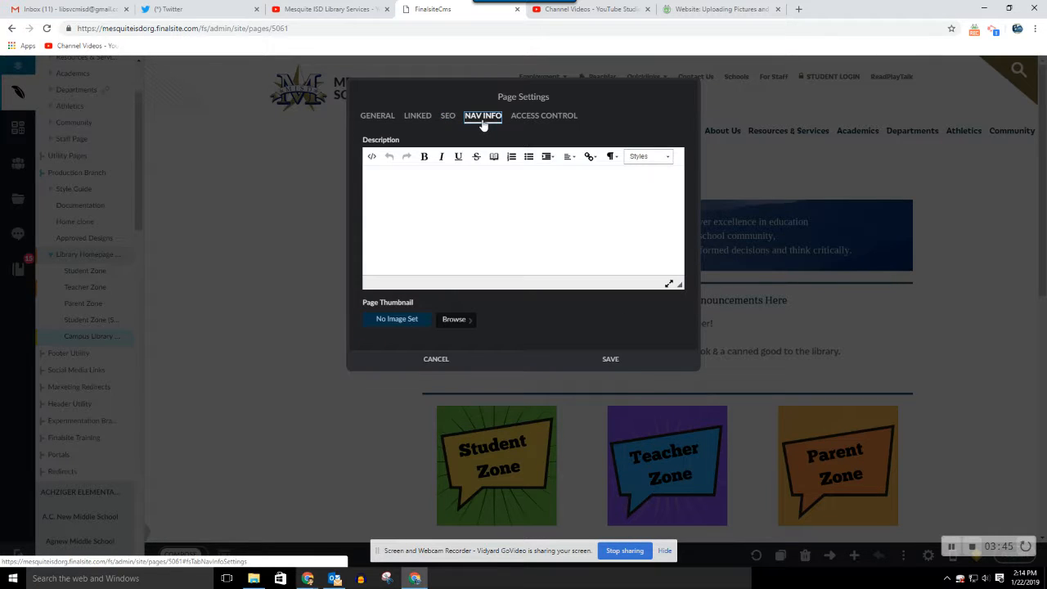
click(536, 120)
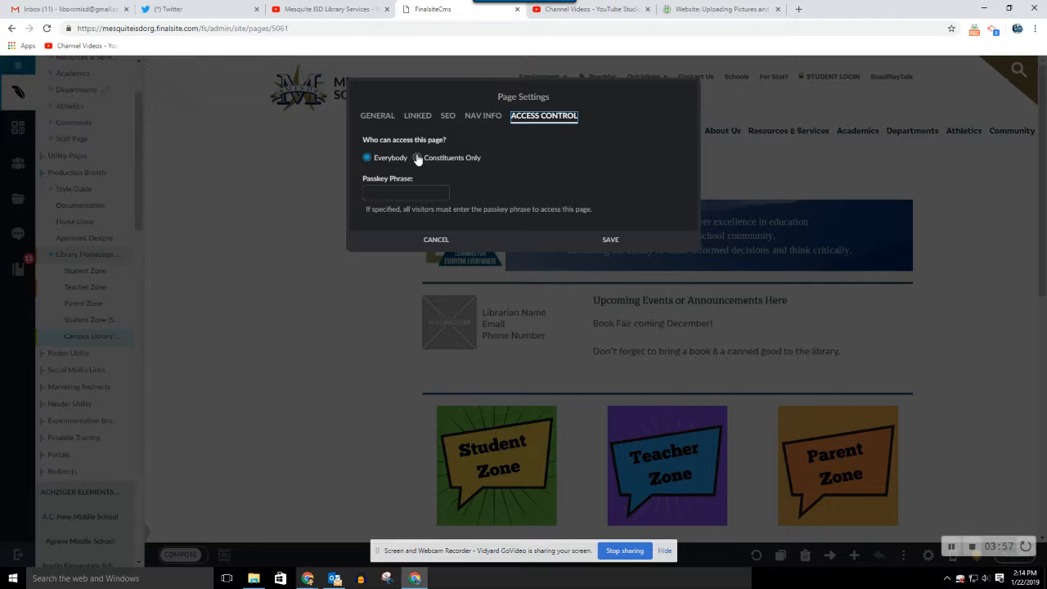
click(390, 194)
click(382, 118)
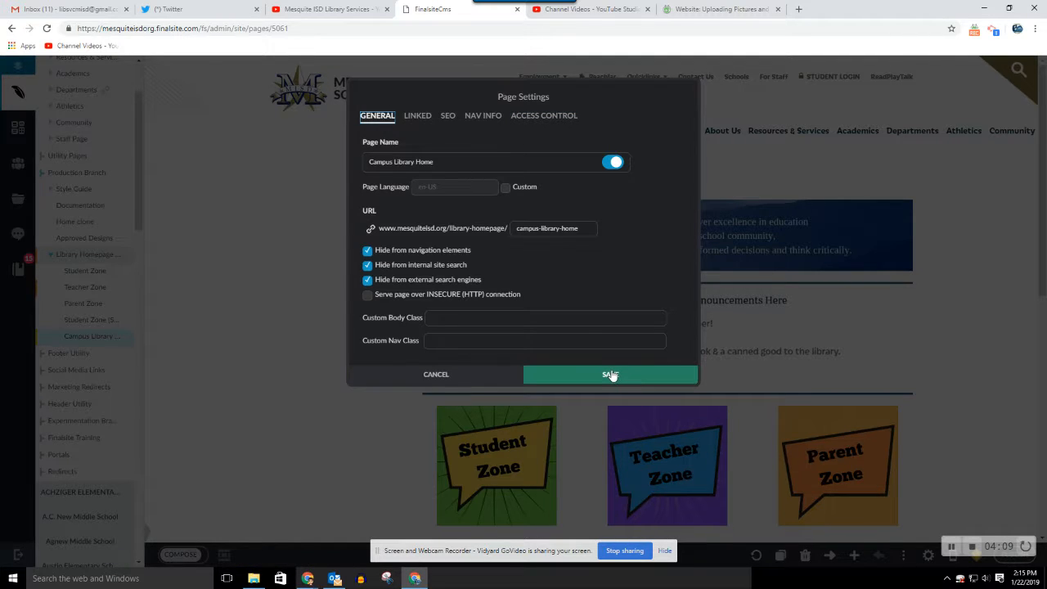
click(612, 375)
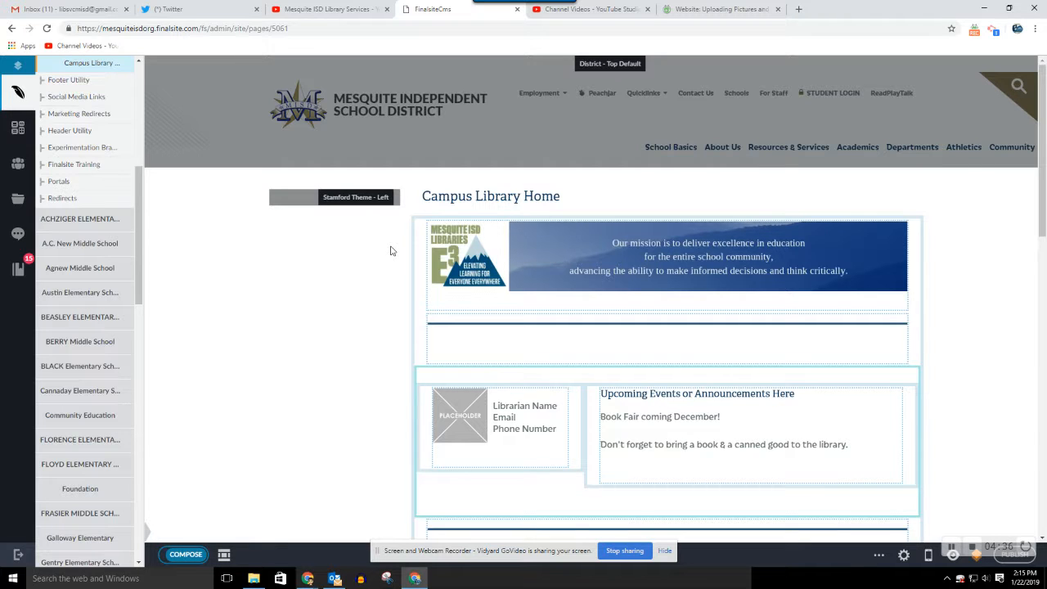
Step: Look through the editable elements of the Campus Library Home page in compose mode, from the banner to the footer
scroll(392, 311, down, 3)
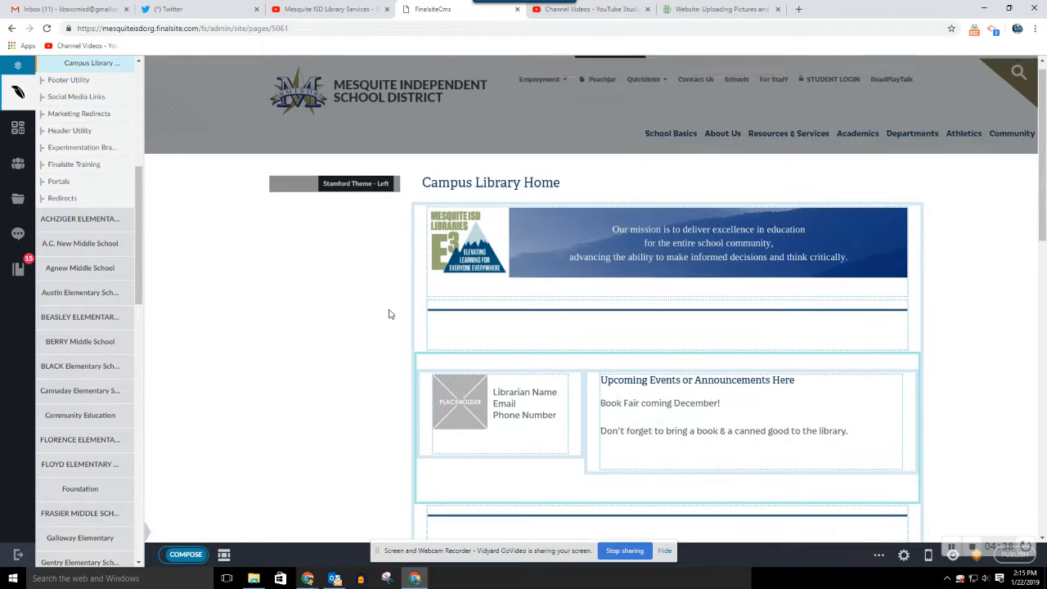
scroll(386, 310, down, 6)
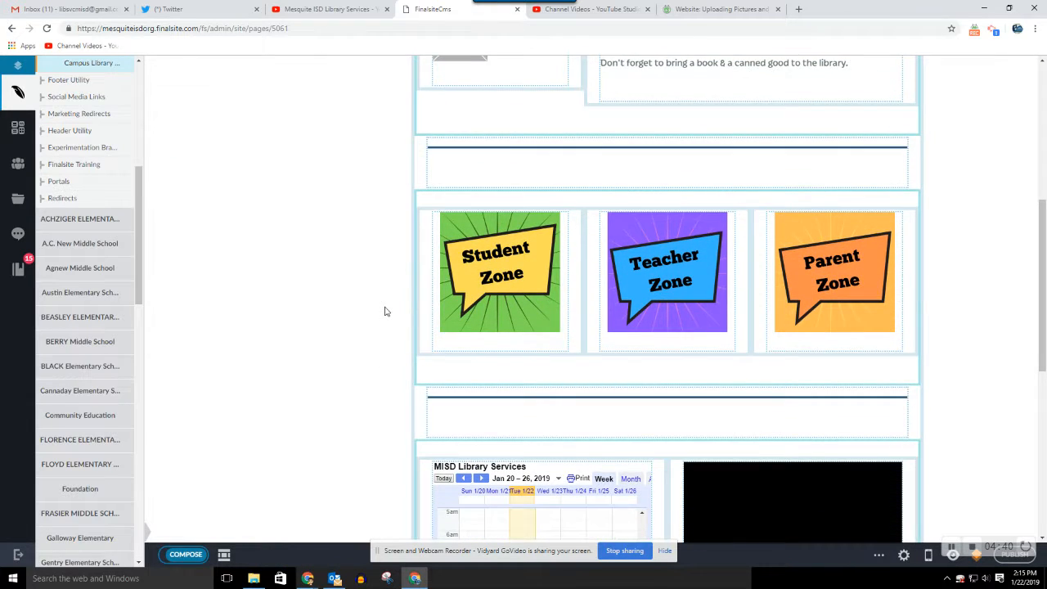
scroll(386, 311, down, 3)
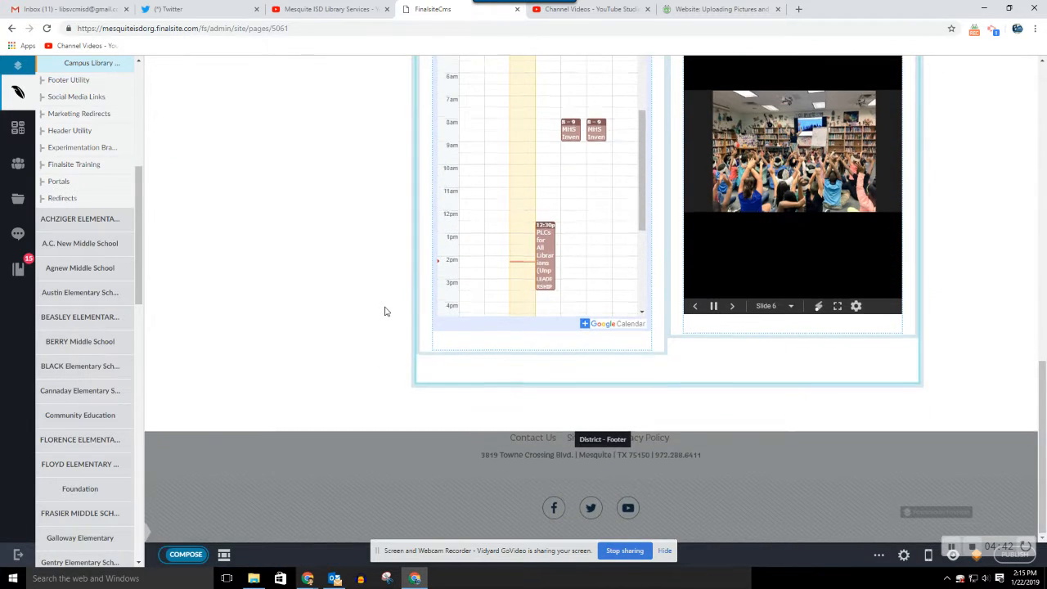
scroll(386, 311, up, 12)
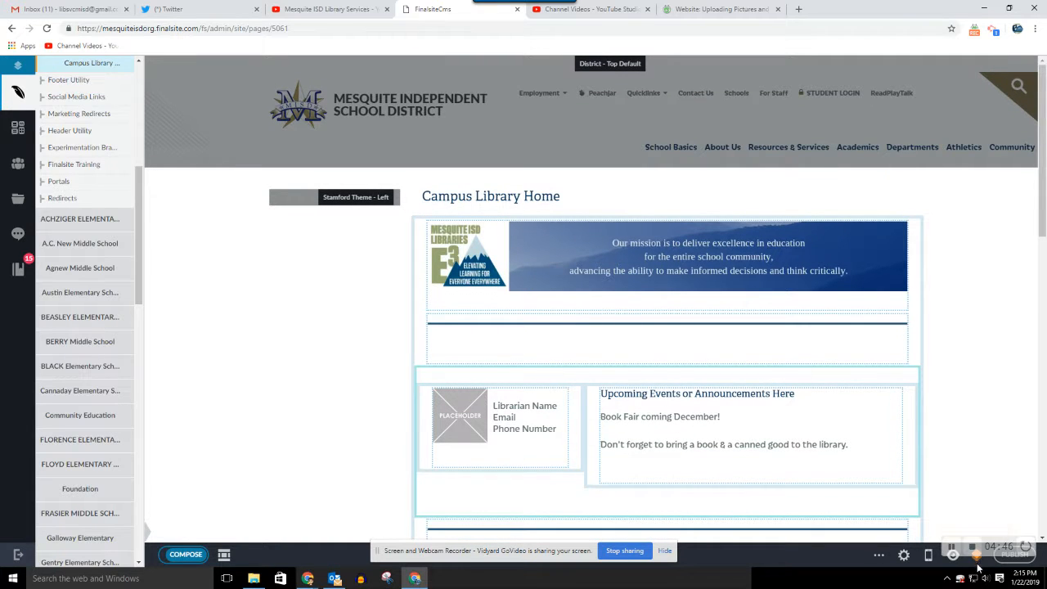
mouse_move(976, 559)
scroll(948, 441, down, 1)
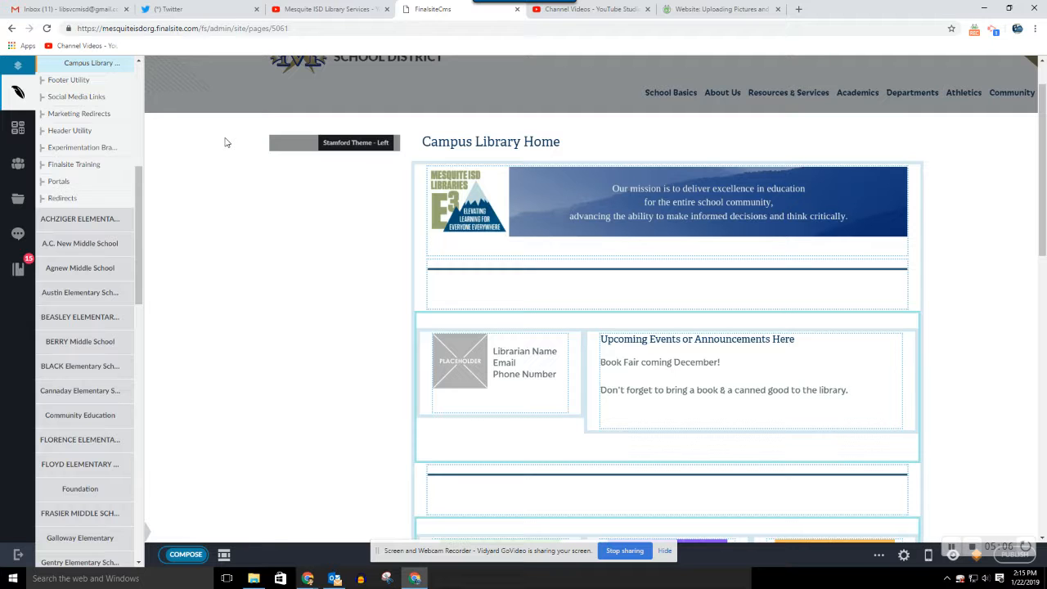
Step: Open the Student Zone page under Library Homepage Template
drag(145, 184, 130, 128)
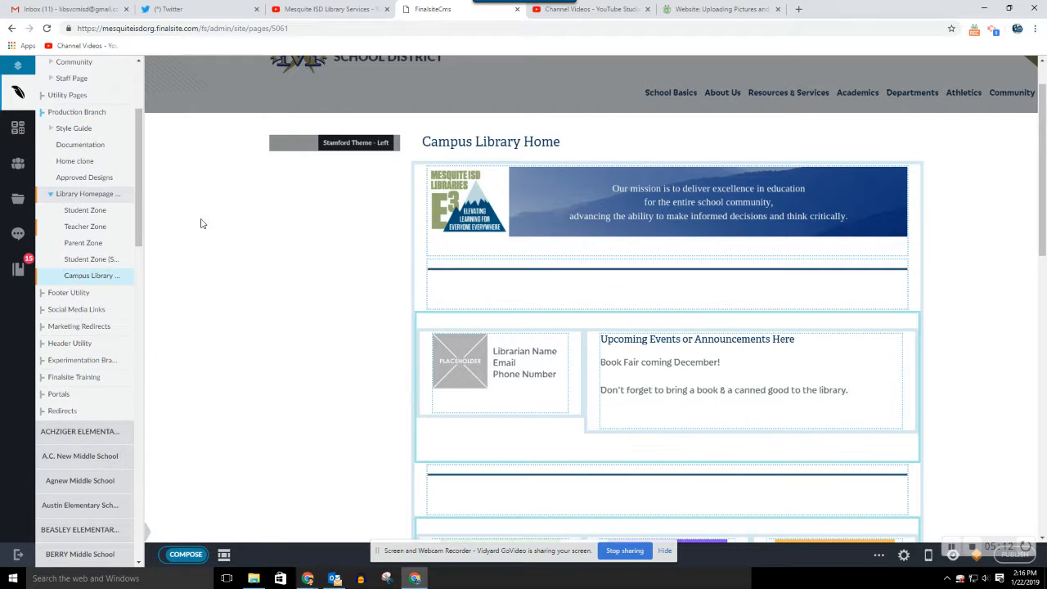
click(89, 210)
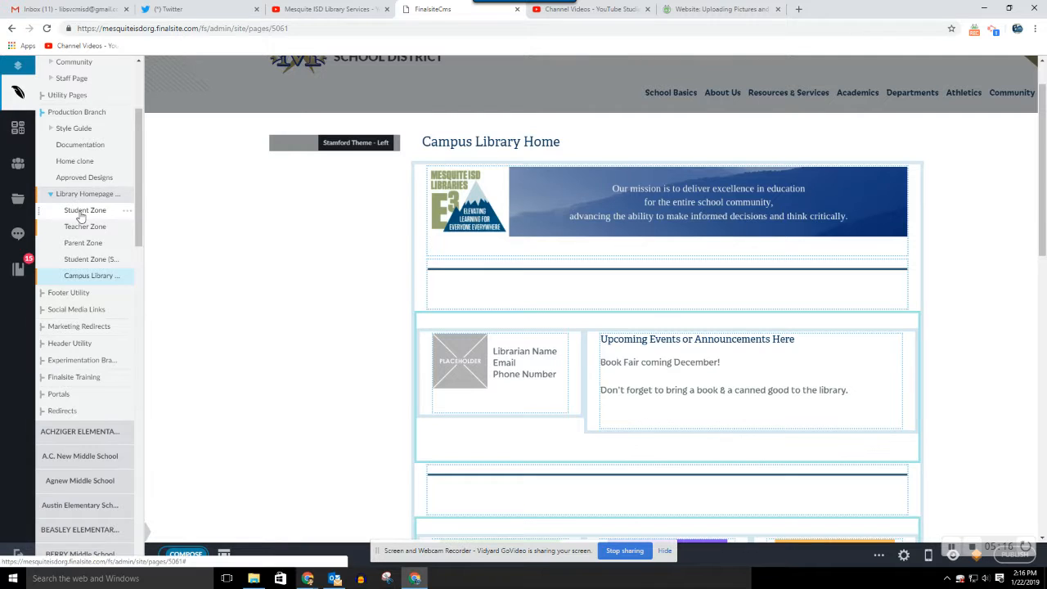
click(80, 214)
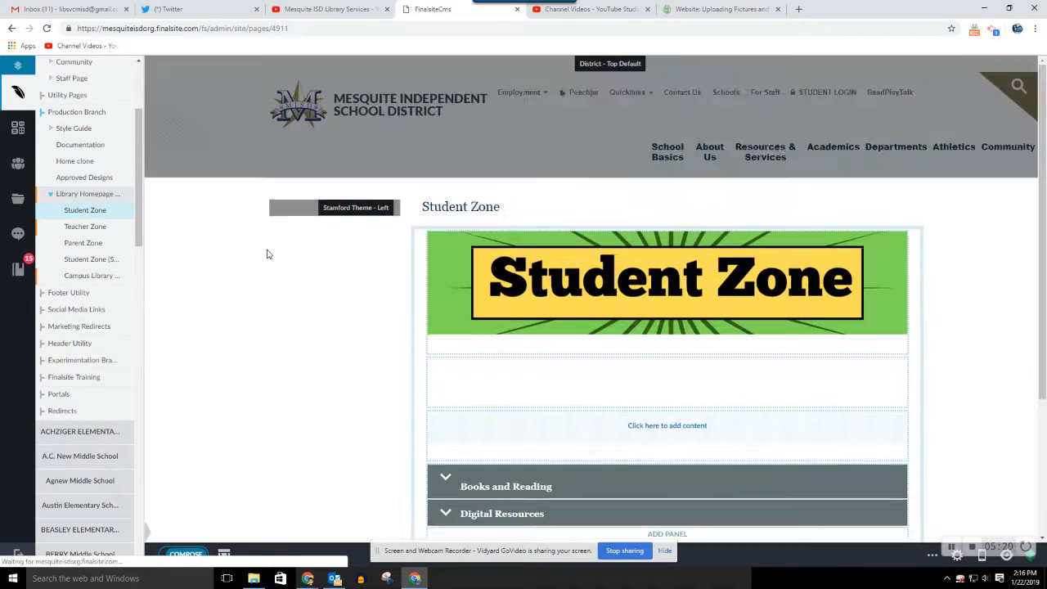
Step: Look through the banners and accordion panels of the Student Zone, Teacher Zone and Parent Zone template pages
scroll(370, 173, down, 2)
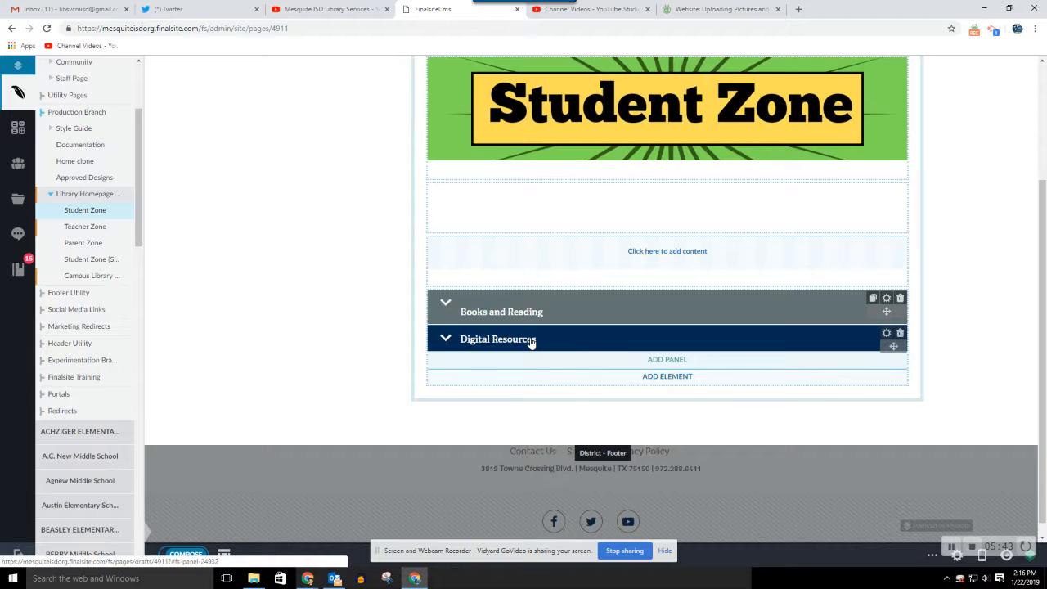
click(87, 228)
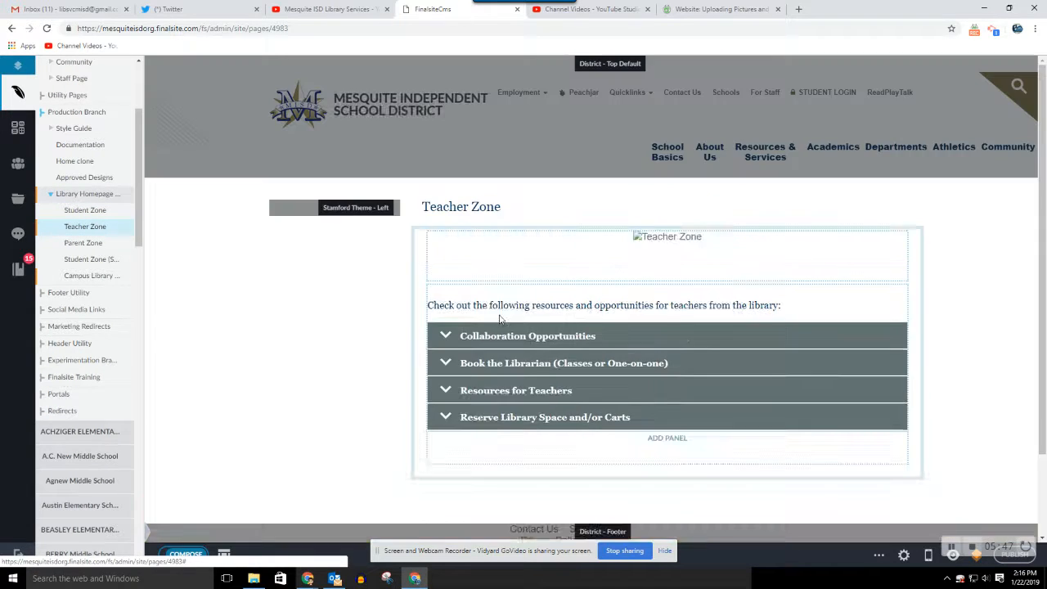
scroll(357, 307, down, 2)
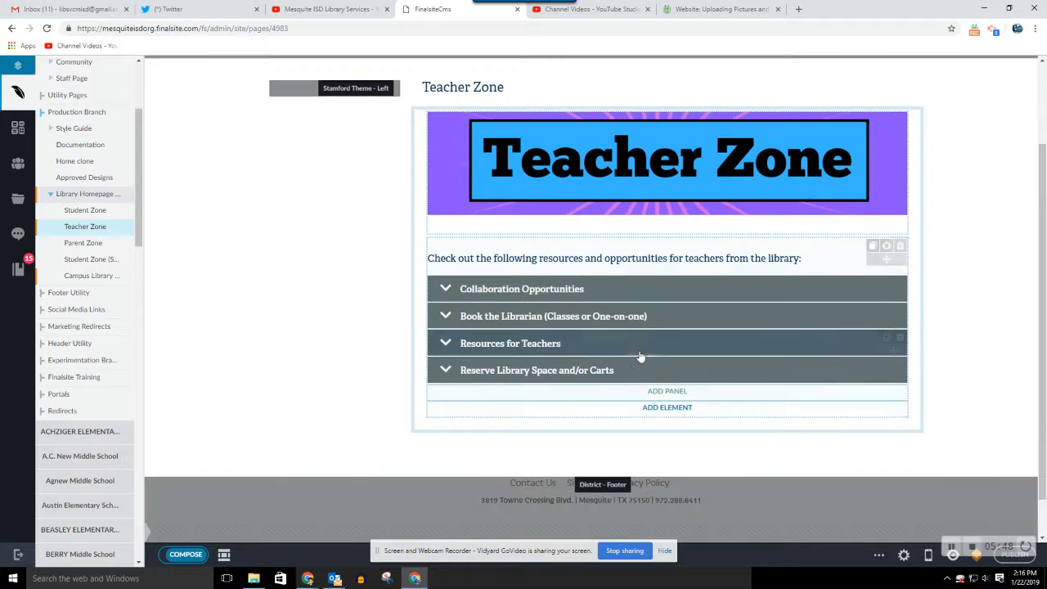
click(83, 243)
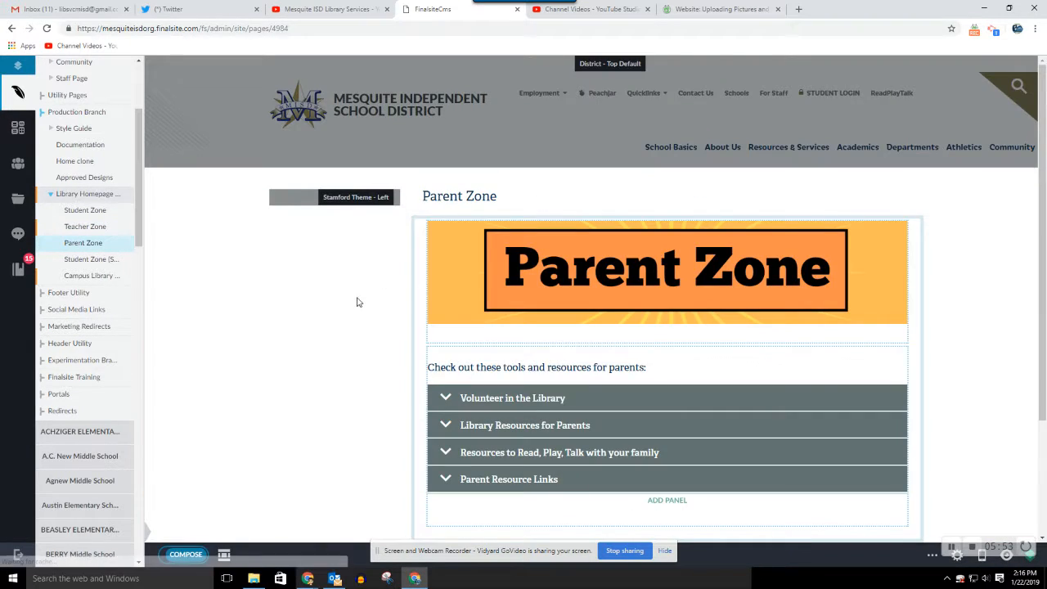
scroll(512, 364, down, 2)
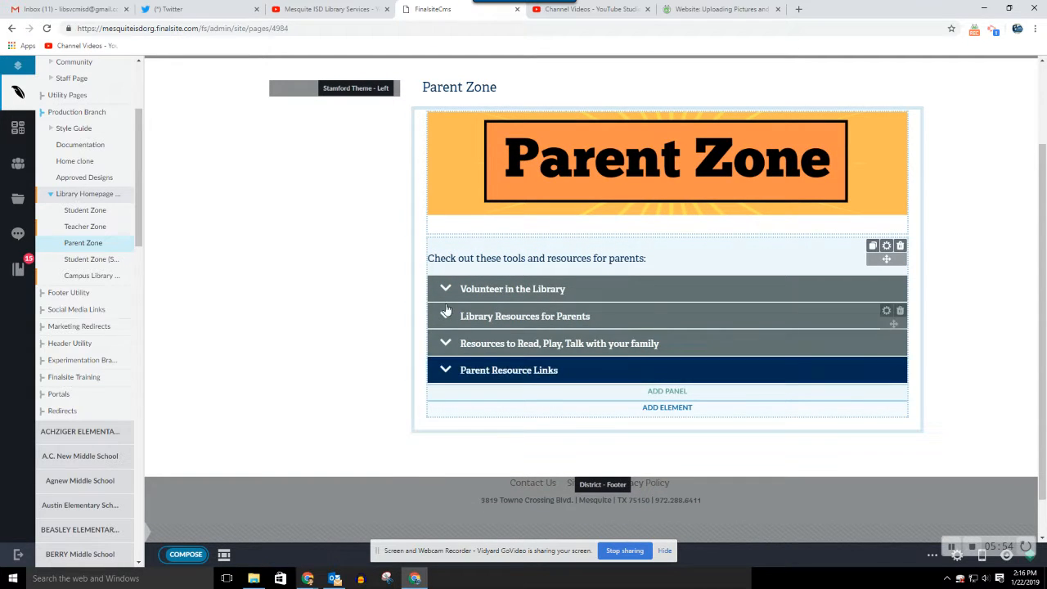
Step: Open the Student Zone (Secondary) page and examine its list of resource panels under What Are You Looking For?
click(95, 264)
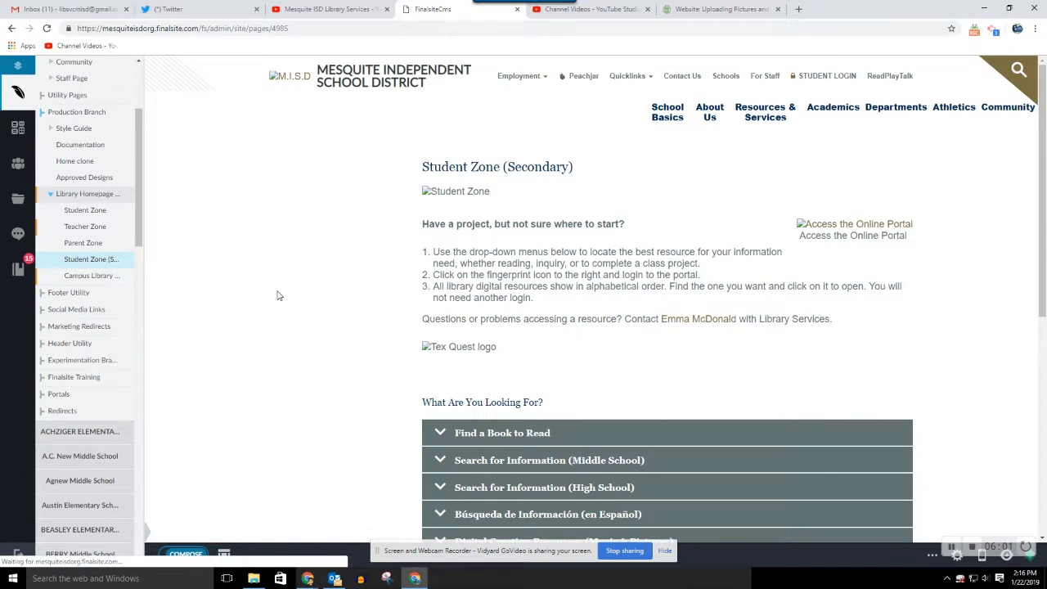
scroll(374, 361, down, 4)
scroll(374, 361, down, 3)
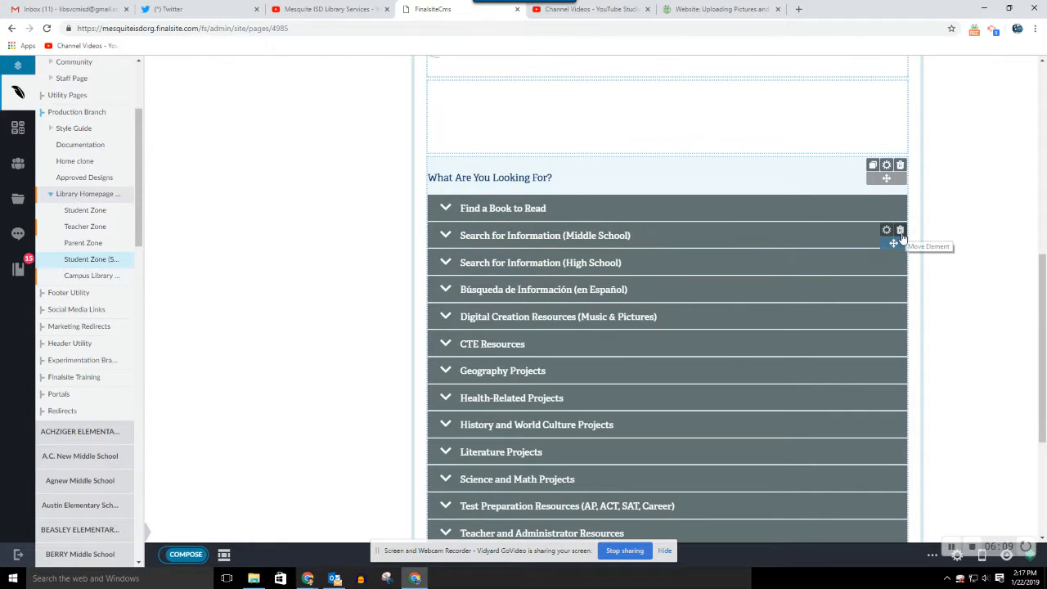
scroll(557, 475, down, 1)
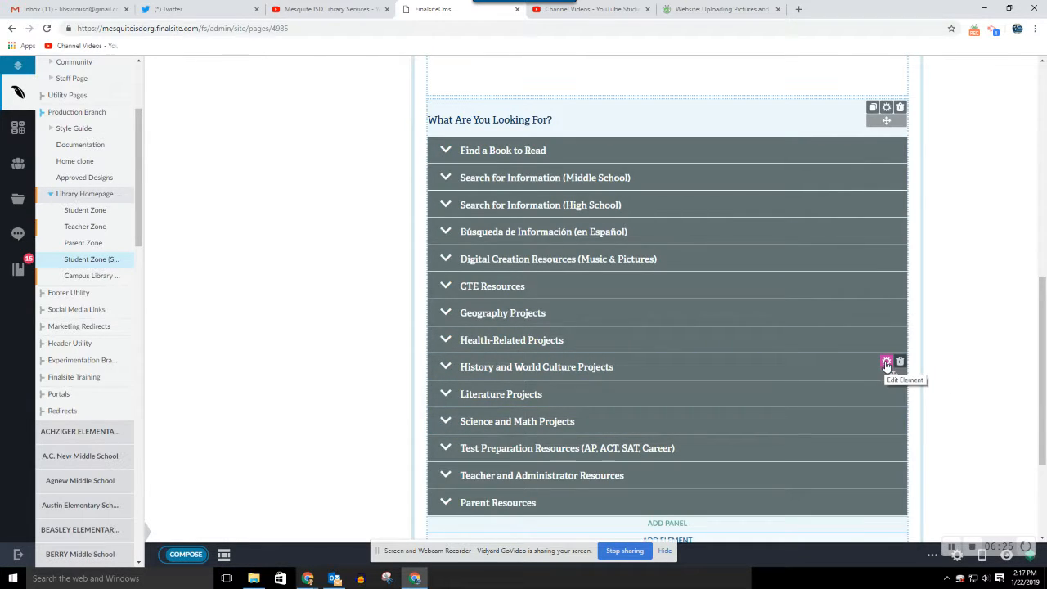
Step: Review the title and design settings of the History and World Culture Projects panel, and save them
click(887, 363)
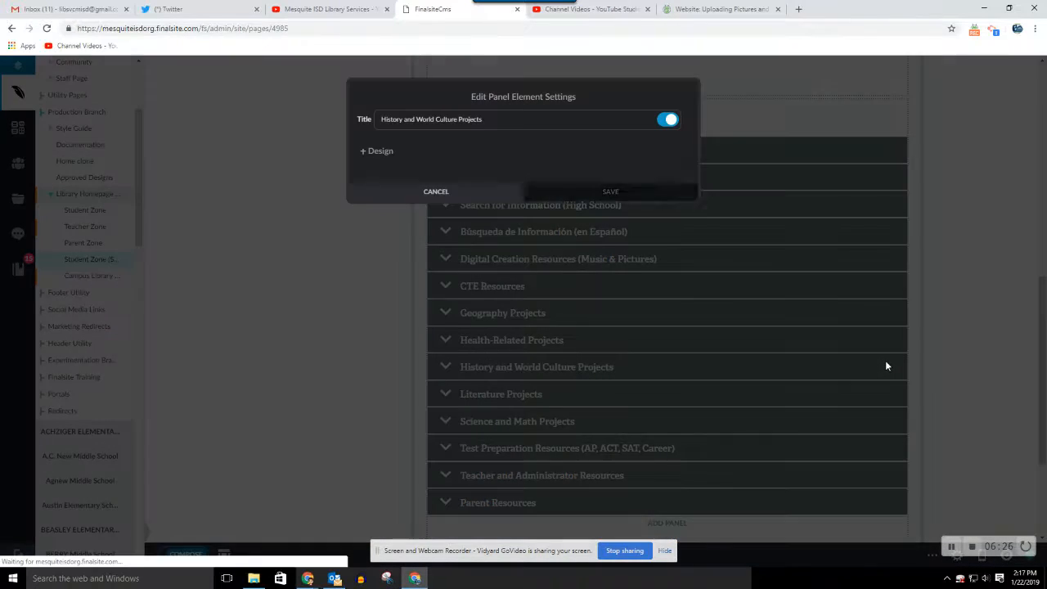
click(389, 156)
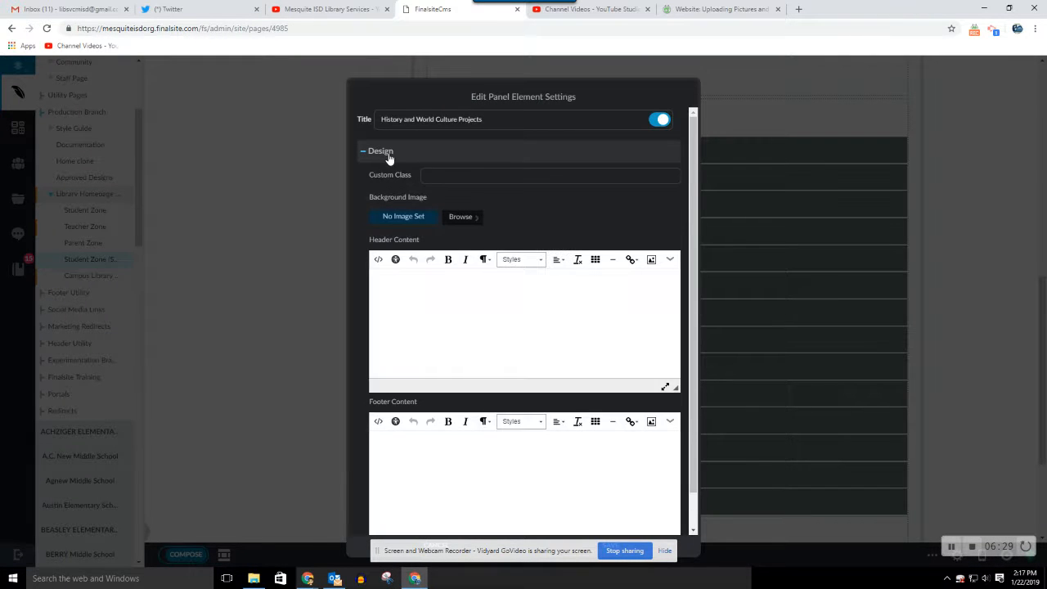
scroll(453, 310, down, 1)
scroll(454, 311, up, 1)
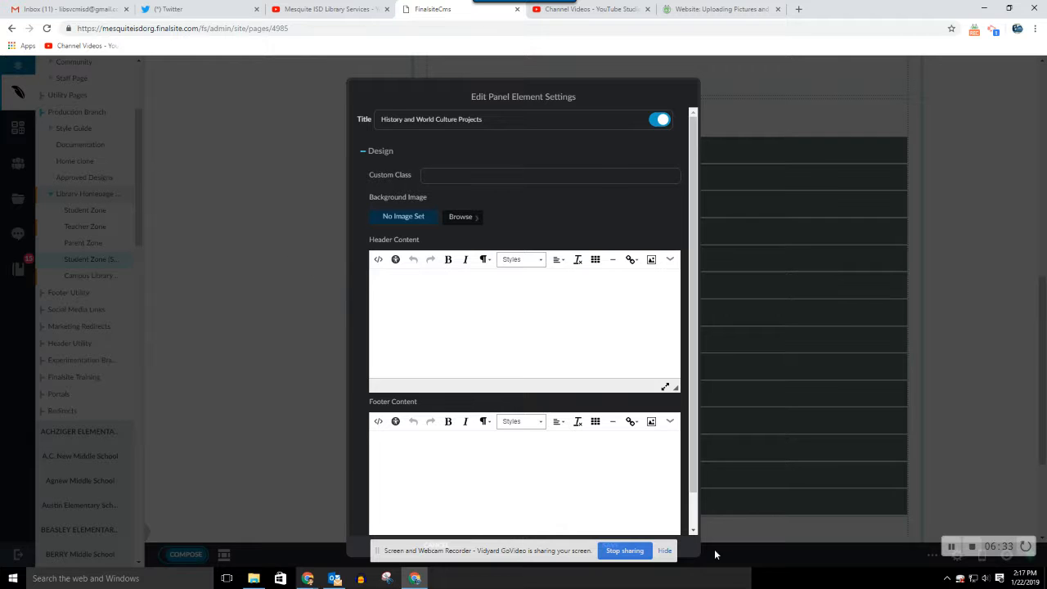
click(688, 554)
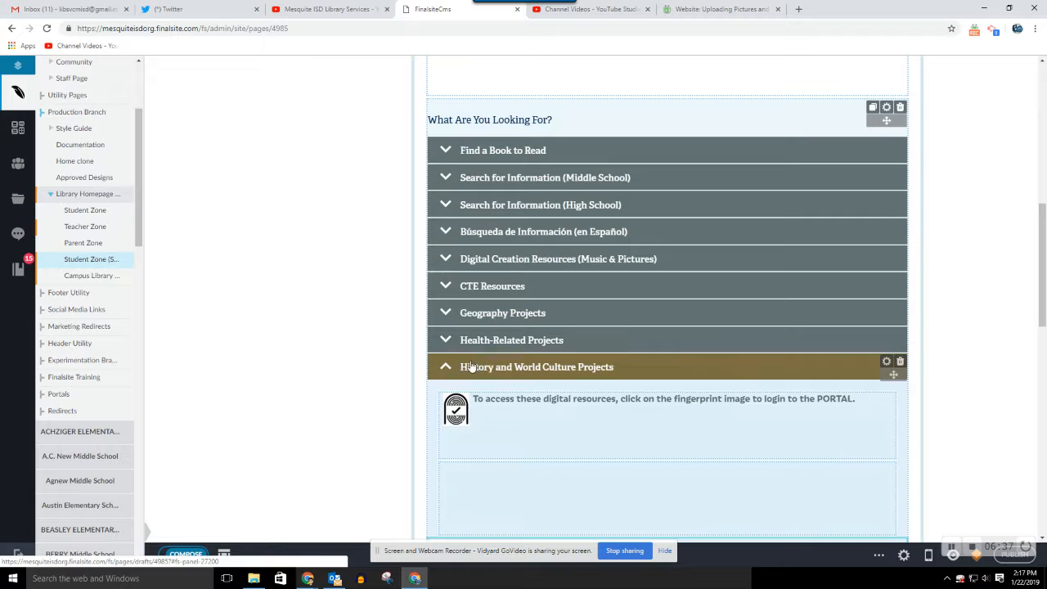
Step: Collapse the History and World Culture Projects panel and look back over the introduction and banner of the page
click(446, 367)
scroll(368, 328, up, 3)
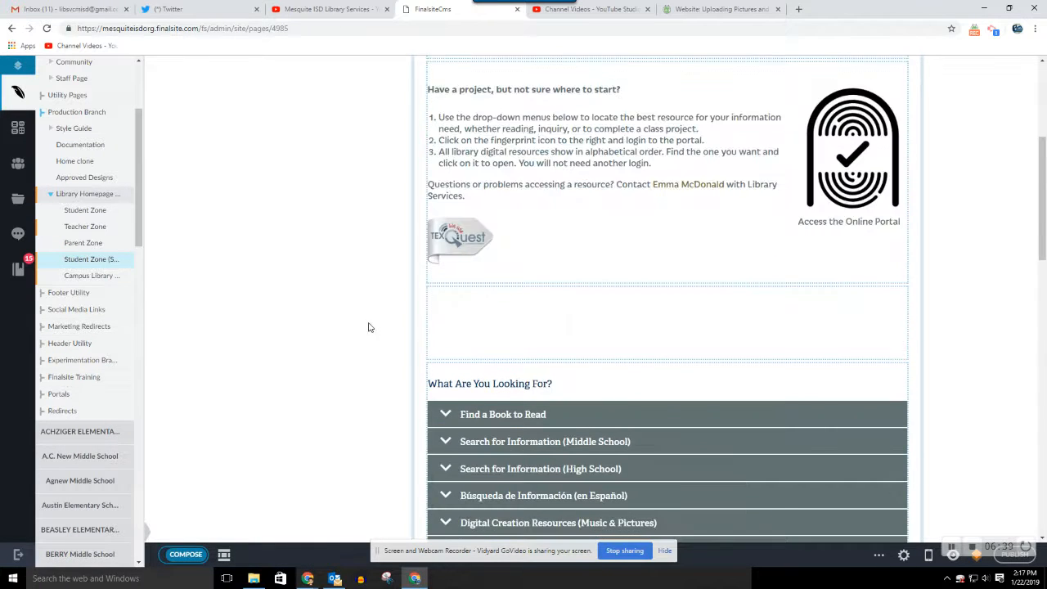
scroll(362, 318, up, 4)
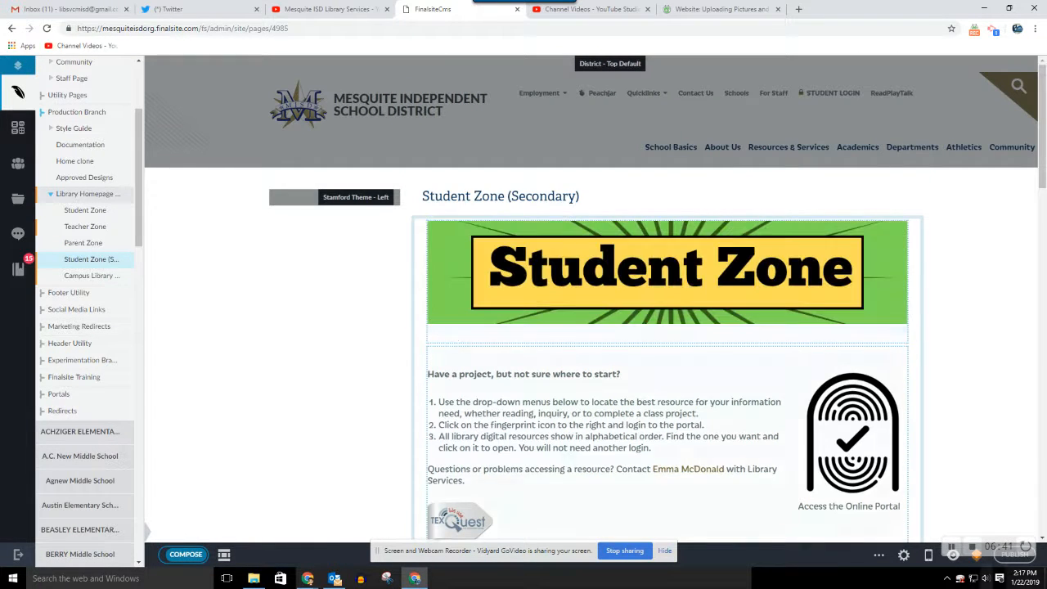